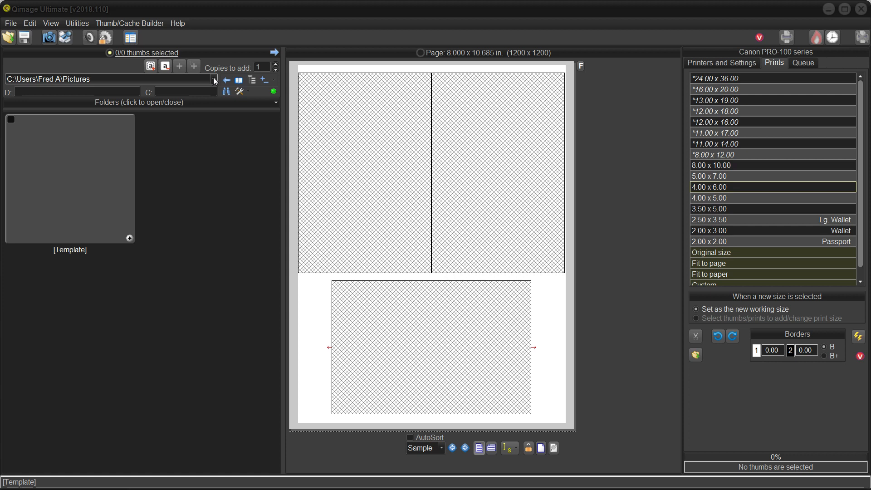
Open the 2016-07-30-Waterfront Park folder inside PICS on the C: drive and collapse the folder list
{"action": "left_click", "coordinate": [213, 79]}
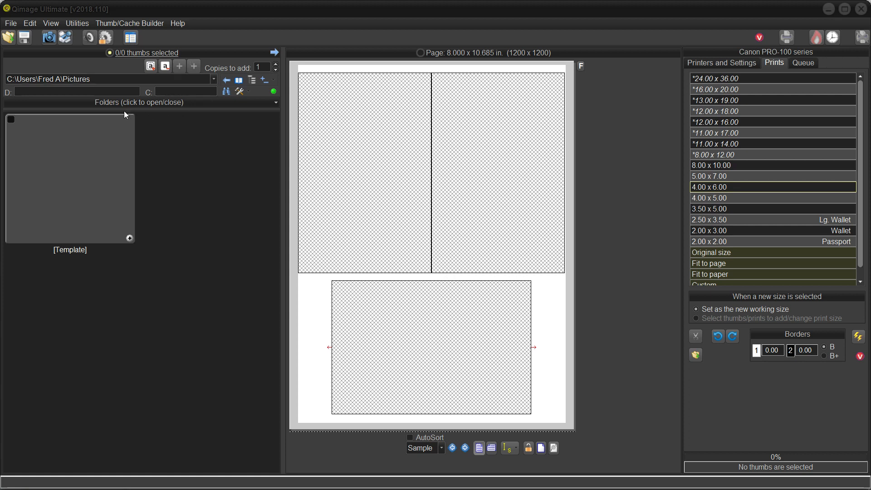
{"action": "left_click", "coordinate": [179, 104]}
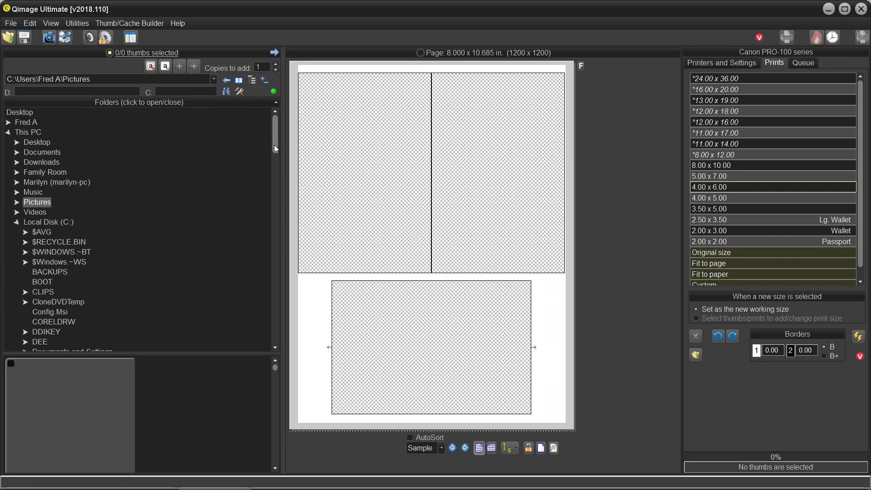
{"action": "left_click_drag", "start_coordinate": [274, 145], "coordinate": [273, 197]}
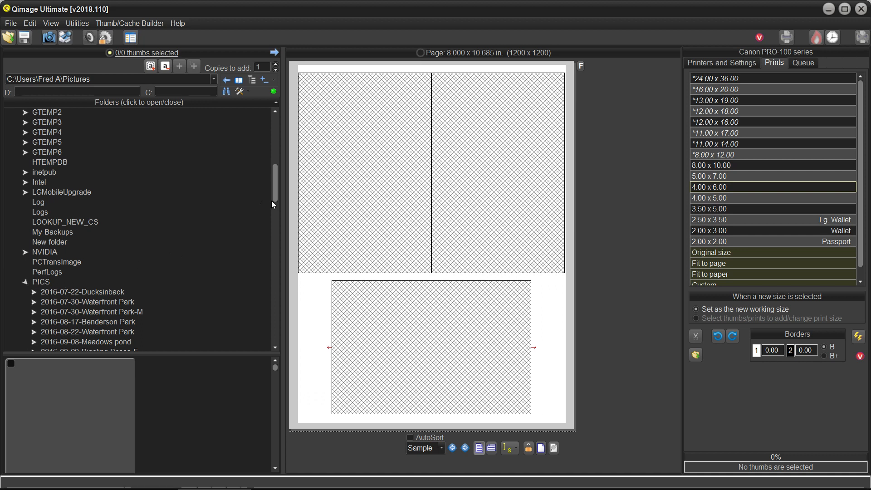
{"action": "left_click_drag", "start_coordinate": [274, 194], "coordinate": [271, 220]}
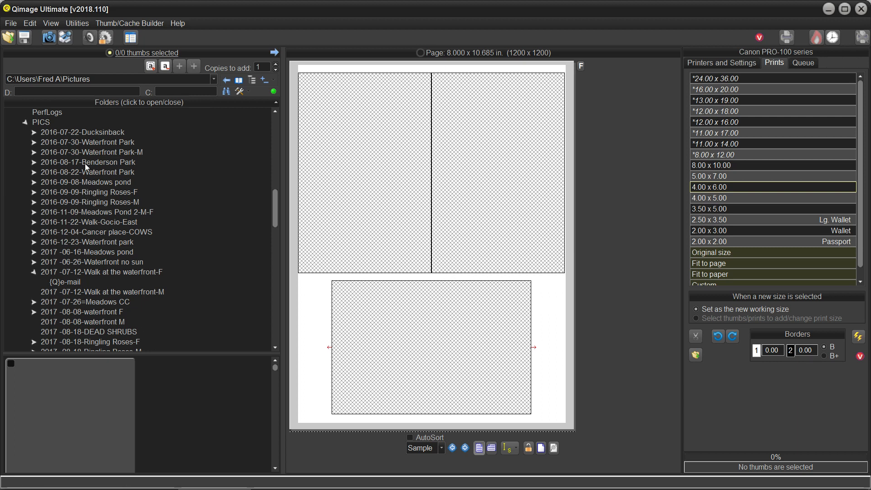
{"action": "left_click", "coordinate": [93, 141]}
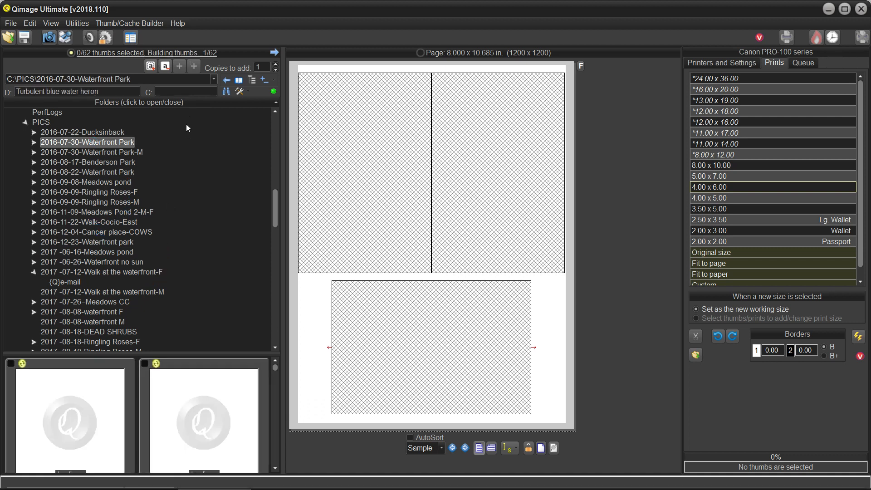
{"action": "left_click", "coordinate": [183, 100]}
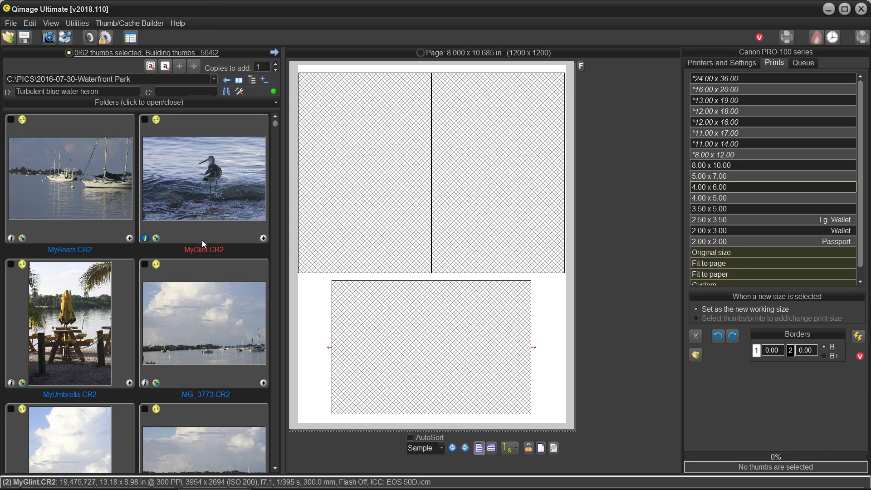
Browse the folder's thumbnails in the normal and the widened thumbnail area, and restore the normal width
{"action": "scroll", "coordinate": [217, 213], "scroll_direction": "down", "scroll_amount": 5}
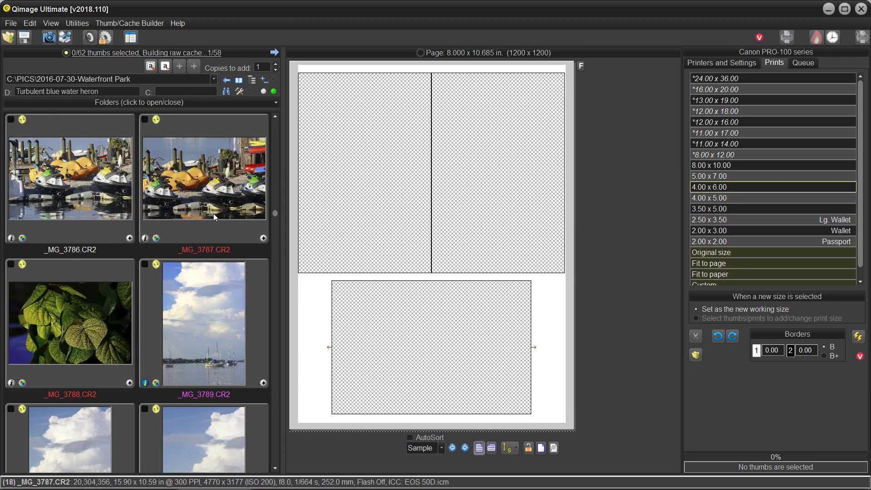
{"action": "scroll", "coordinate": [213, 214], "scroll_direction": "up", "scroll_amount": 5}
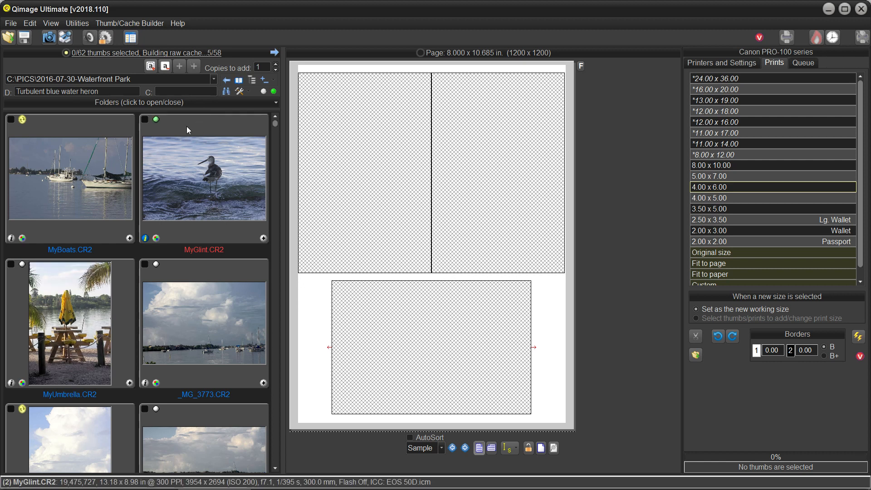
{"action": "left_click", "coordinate": [275, 53]}
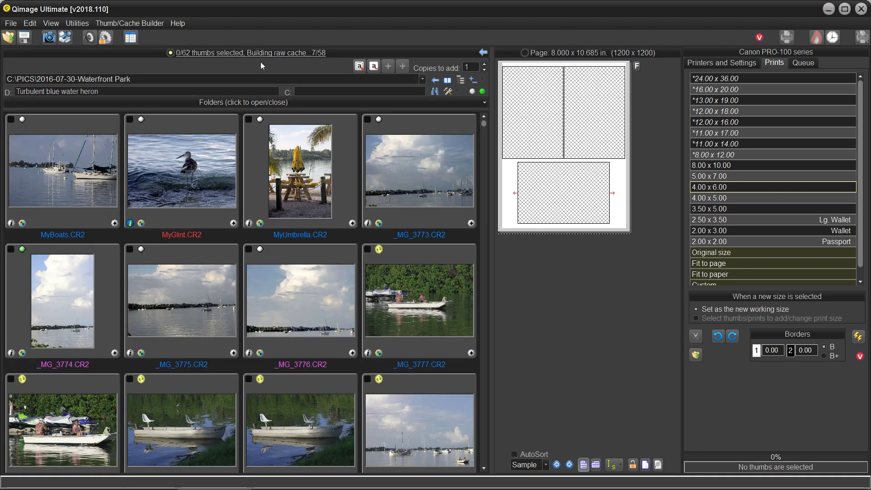
{"action": "mouse_move", "coordinate": [554, 99]}
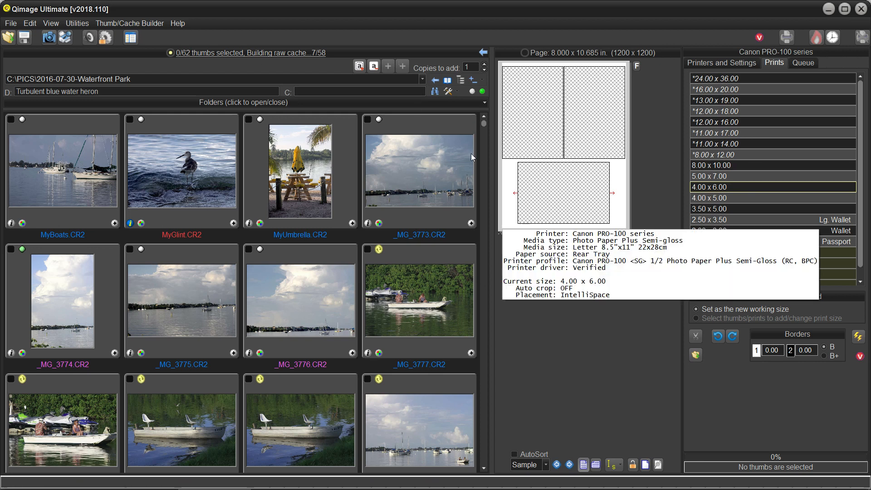
{"action": "scroll", "coordinate": [275, 232], "scroll_direction": "down", "scroll_amount": 5}
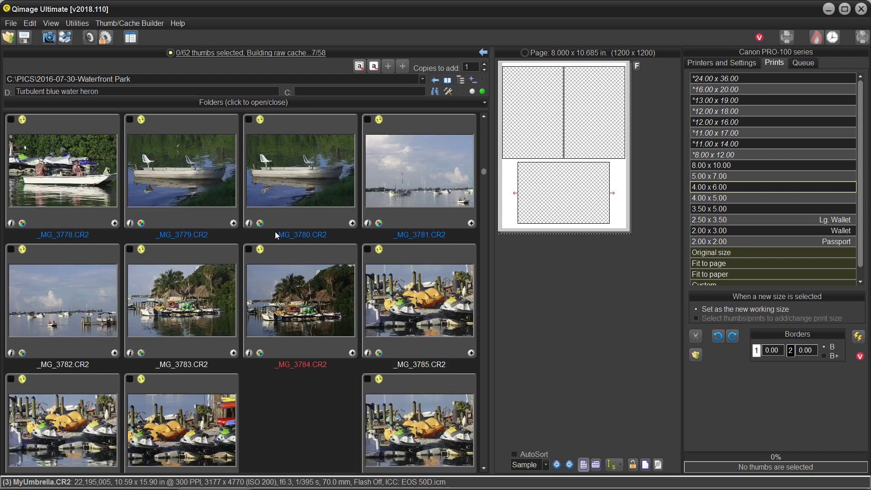
{"action": "scroll", "coordinate": [275, 240], "scroll_direction": "down", "scroll_amount": 3}
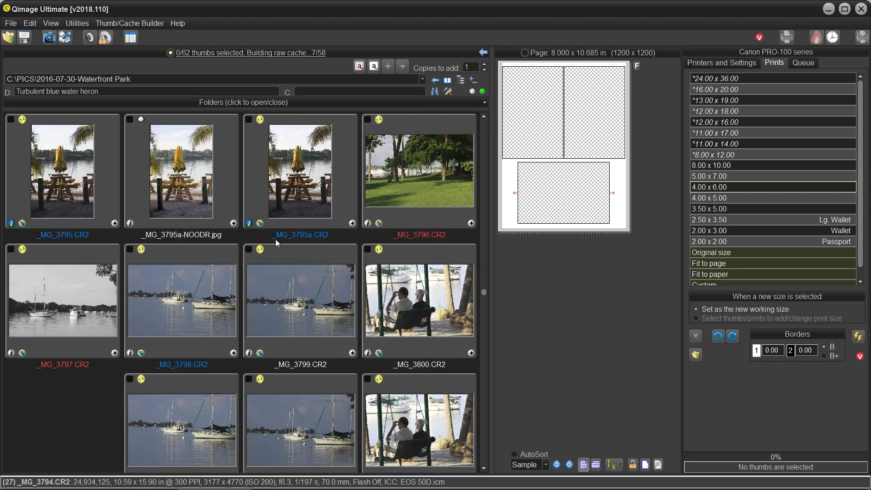
{"action": "scroll", "coordinate": [276, 241], "scroll_direction": "up", "scroll_amount": 6}
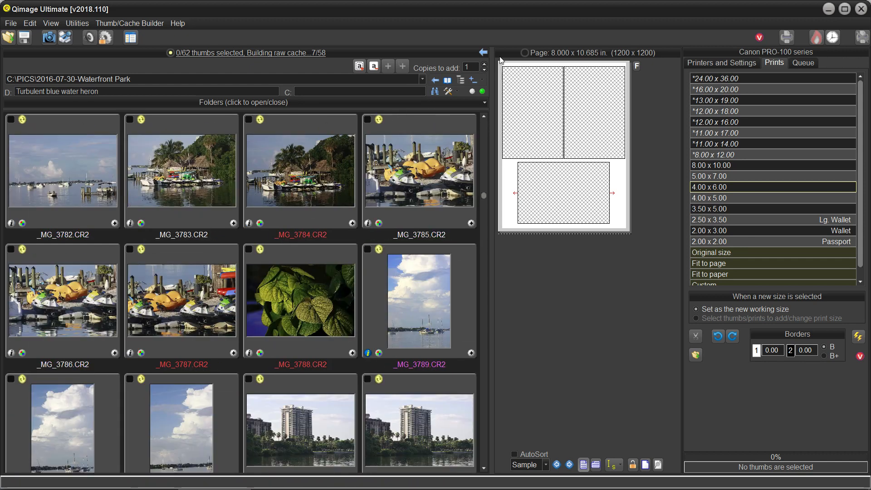
{"action": "left_click", "coordinate": [483, 52]}
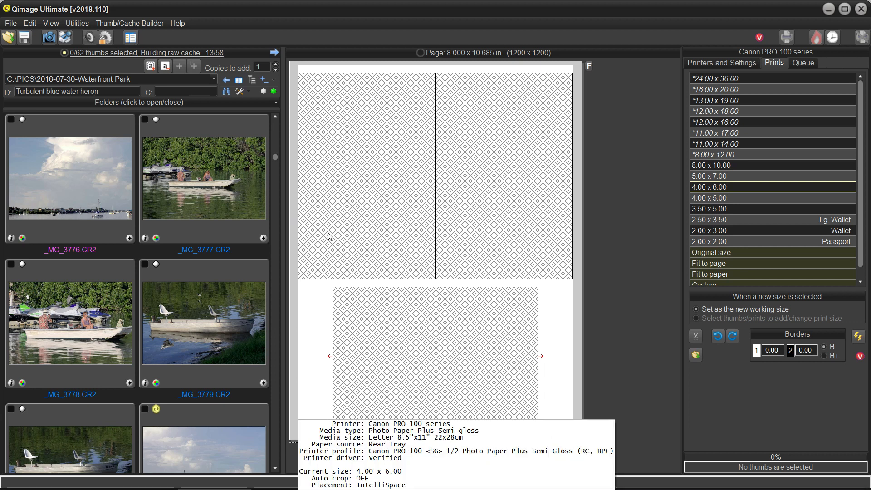
Add _MG_3778.CR2, _MG_3779.CR2 and _MG_3781.CR2 to the page as 4.00 x 6.00 prints
{"action": "scroll", "coordinate": [234, 282], "scroll_direction": "down", "scroll_amount": 1}
{"action": "scroll", "coordinate": [234, 282], "scroll_direction": "down", "scroll_amount": 1}
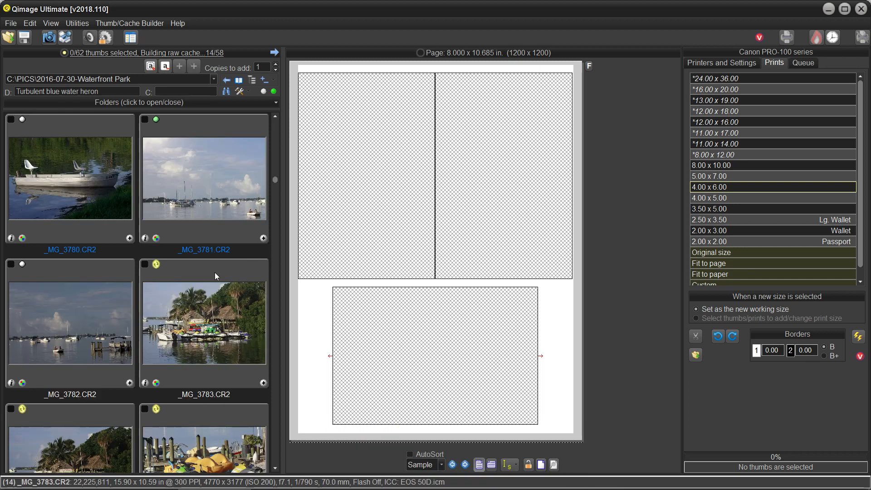
{"action": "scroll", "coordinate": [176, 282], "scroll_direction": "down", "scroll_amount": 2}
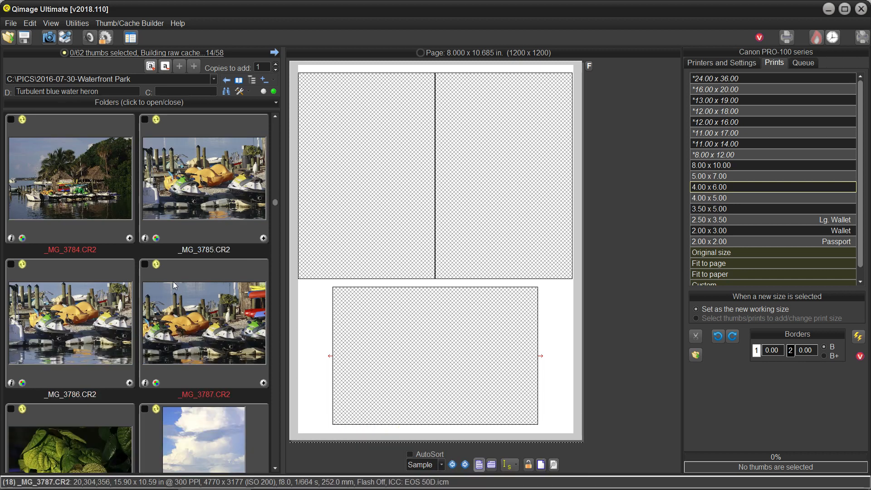
{"action": "scroll", "coordinate": [146, 255], "scroll_direction": "up", "scroll_amount": 3}
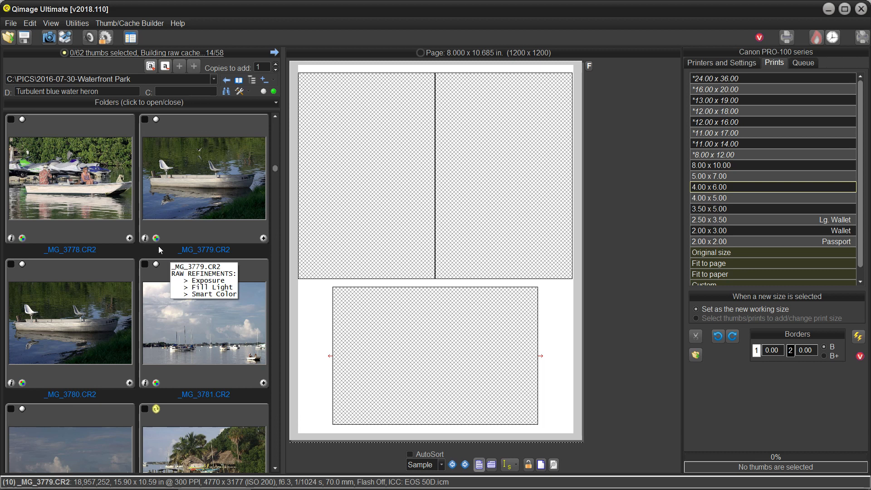
{"action": "left_click", "coordinate": [130, 239]}
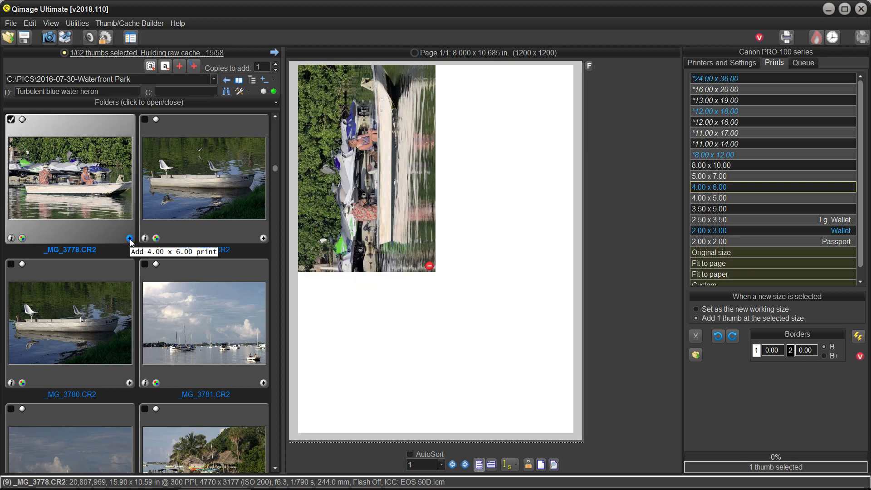
{"action": "left_click", "coordinate": [264, 239]}
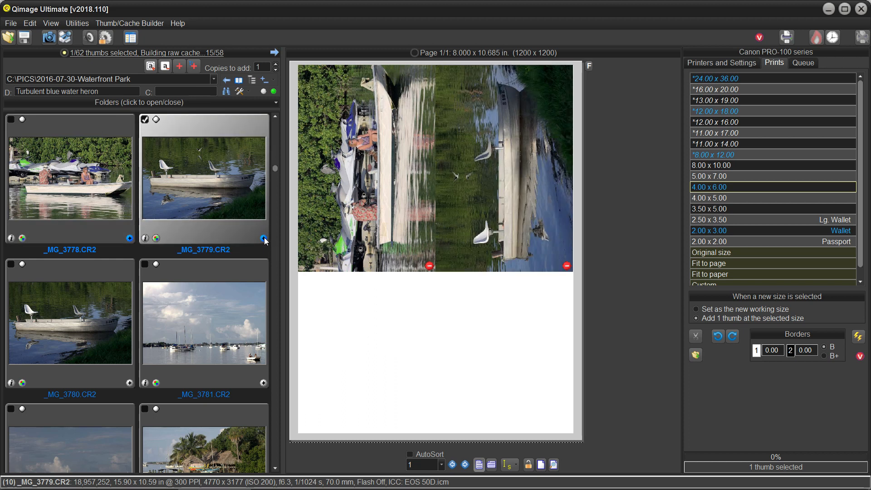
{"action": "left_click", "coordinate": [263, 383]}
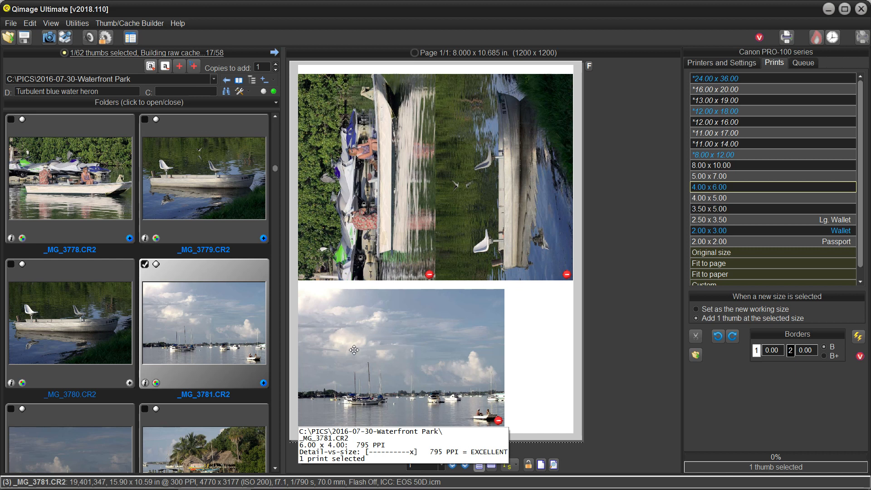
Clear the print queue and add _MG_3781.CR2 to the page at the 8.00 x 10.00 size
{"action": "right_click", "coordinate": [372, 200]}
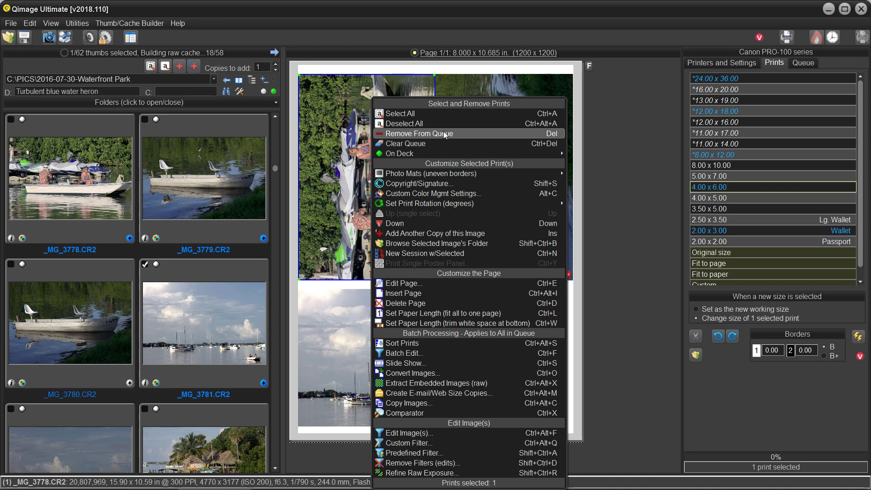
{"action": "left_click", "coordinate": [427, 144]}
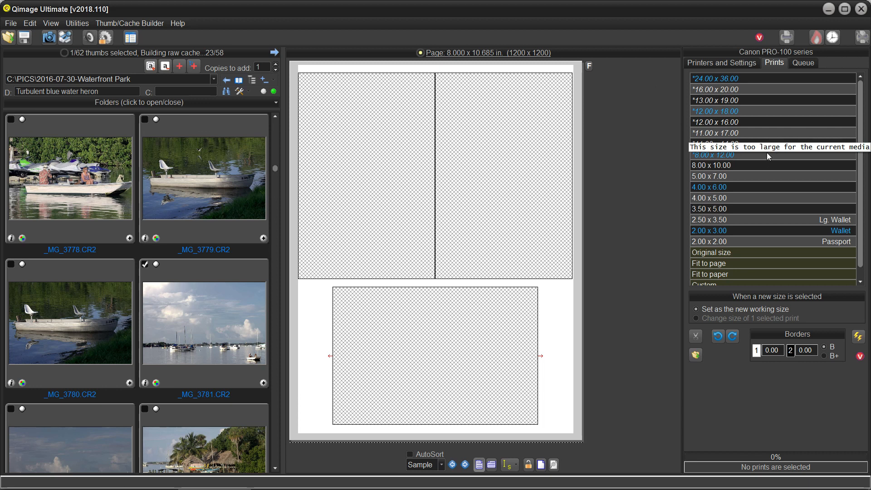
{"action": "left_click", "coordinate": [738, 164]}
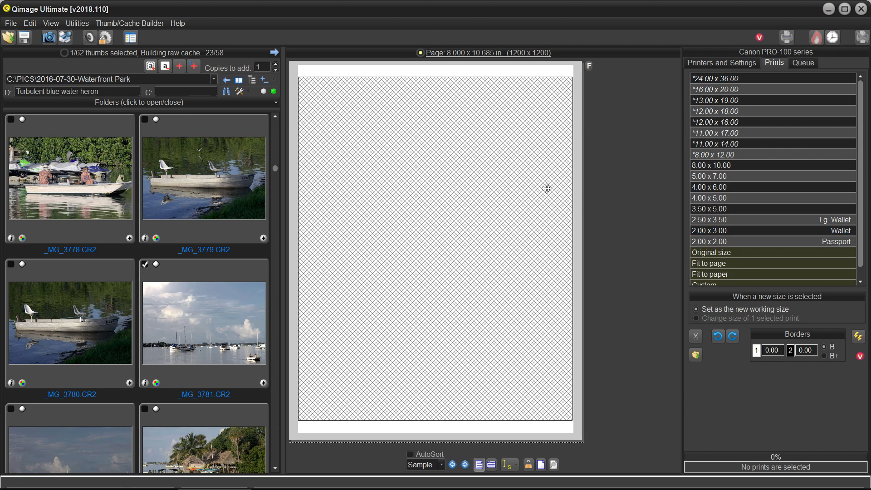
{"action": "mouse_move", "coordinate": [485, 229]}
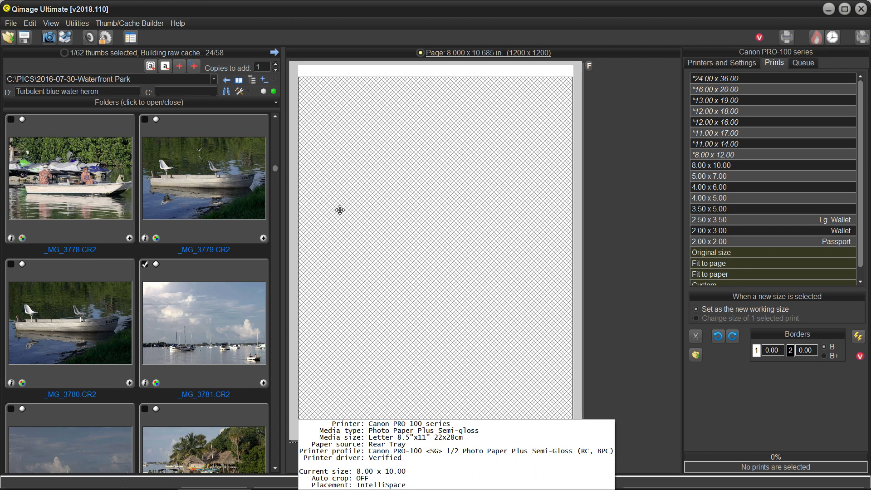
{"action": "left_click", "coordinate": [263, 384]}
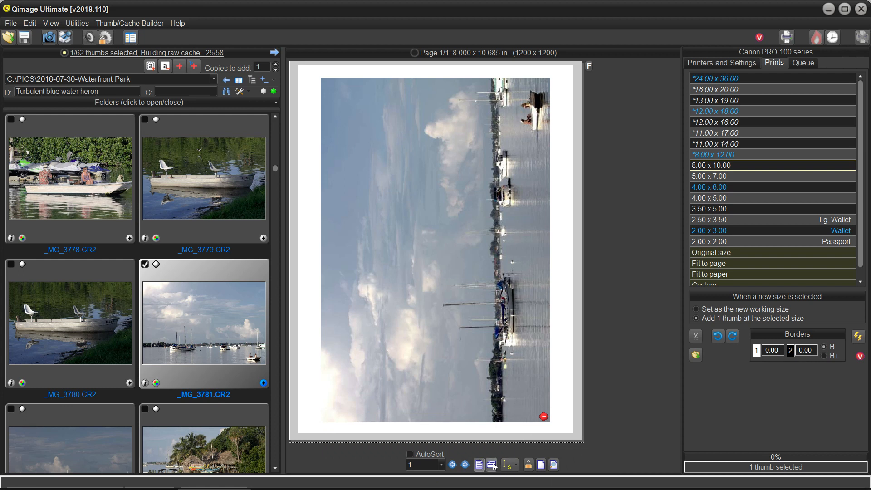
Switch the page to landscape and make the _MG_3781.CR2 print an auto-cropped 5.00 x 7.00
{"action": "left_click", "coordinate": [493, 466]}
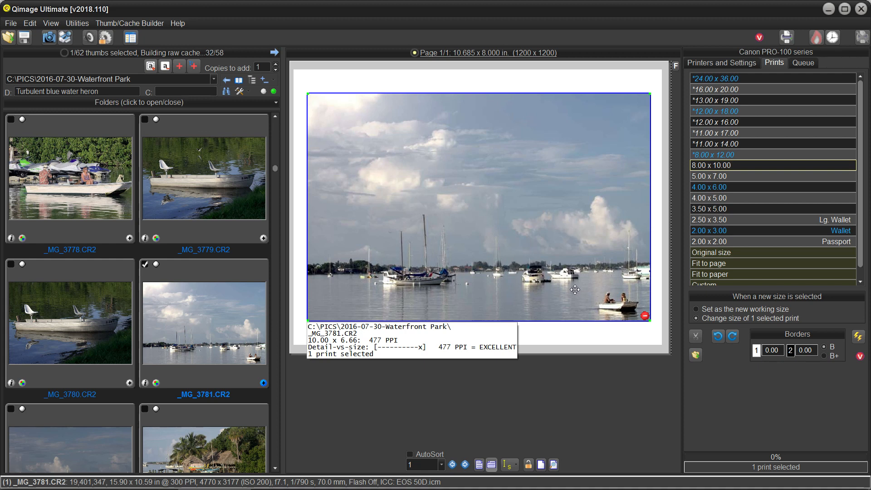
{"action": "left_click", "coordinate": [695, 336]}
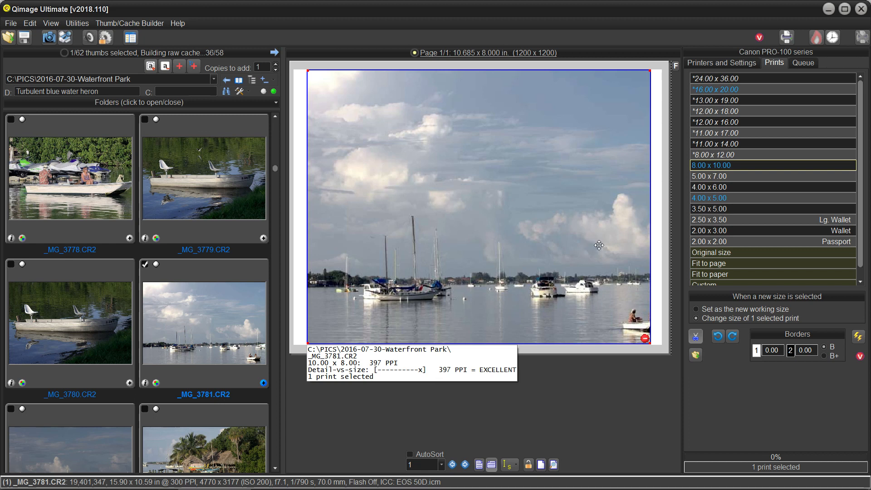
{"action": "left_click", "coordinate": [706, 180]}
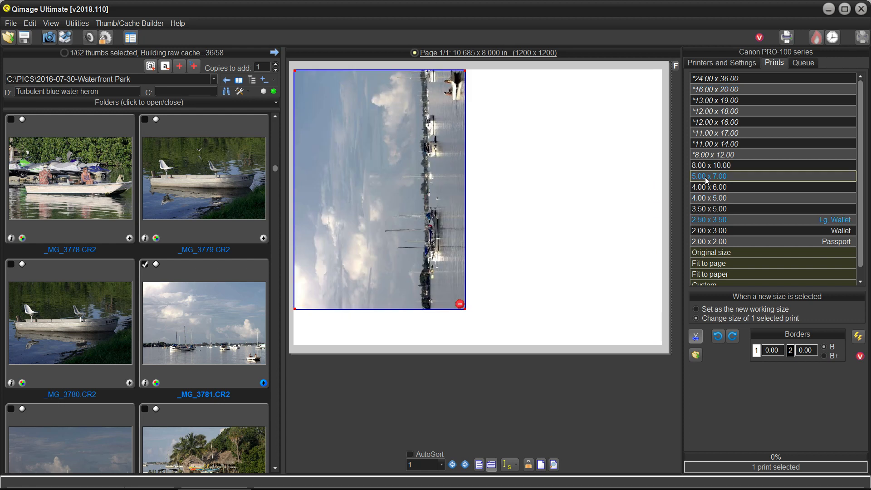
Add _MG_3784.CR2 as a second 5.00 x 7.00 print and switch the page to portrait
{"action": "mouse_move", "coordinate": [642, 213]}
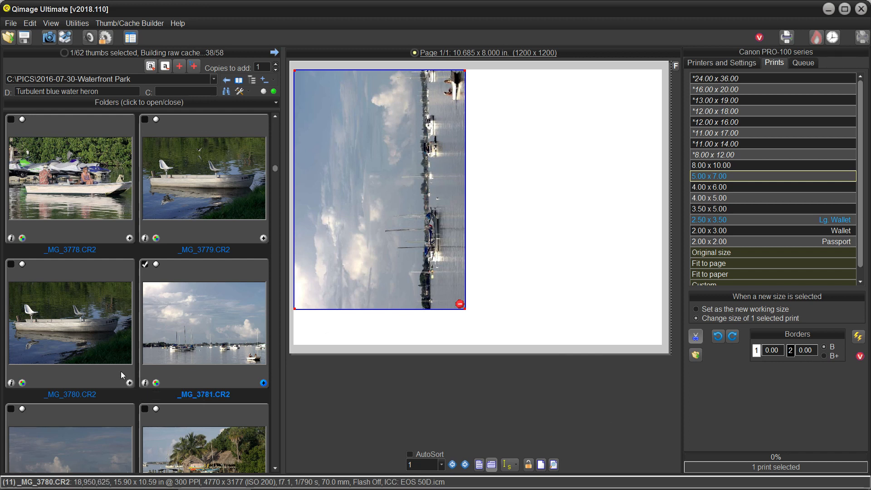
{"action": "mouse_move", "coordinate": [592, 221]}
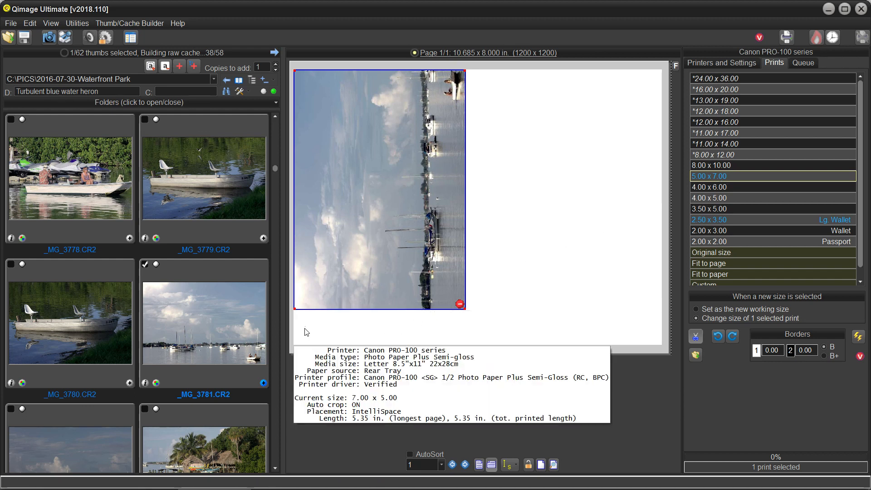
{"action": "scroll", "coordinate": [273, 332], "scroll_direction": "down", "scroll_amount": 2}
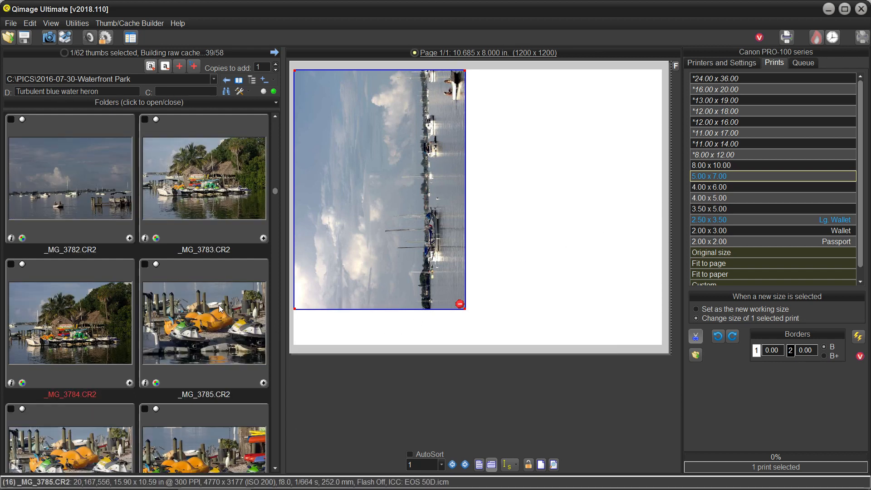
{"action": "left_click", "coordinate": [129, 383]}
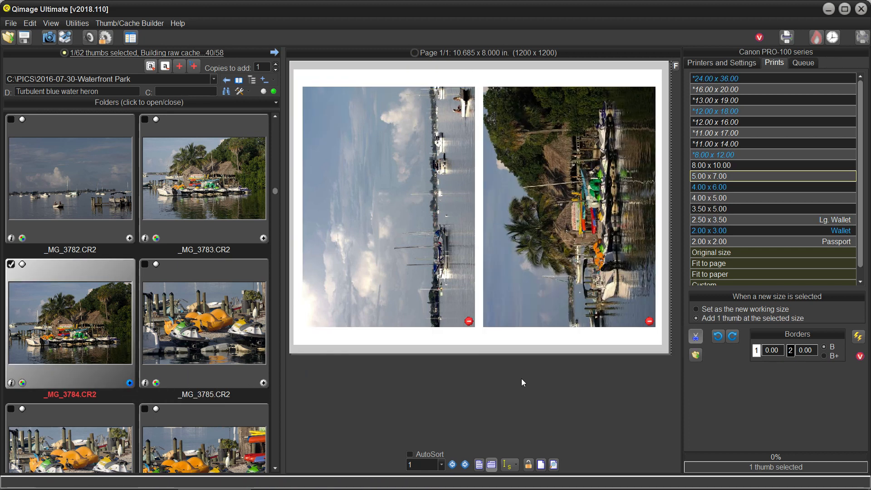
{"action": "left_click", "coordinate": [479, 465]}
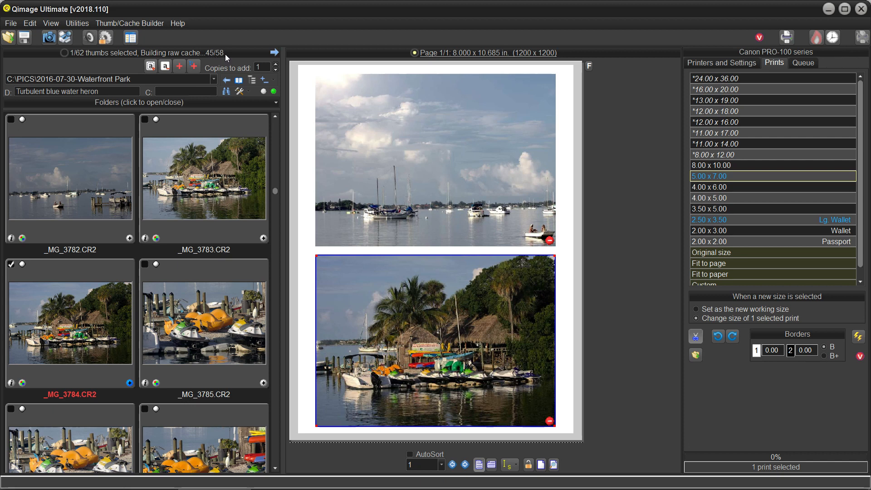
Clear all prints from the print queue
{"action": "scroll", "coordinate": [203, 219], "scroll_direction": "down", "scroll_amount": 8}
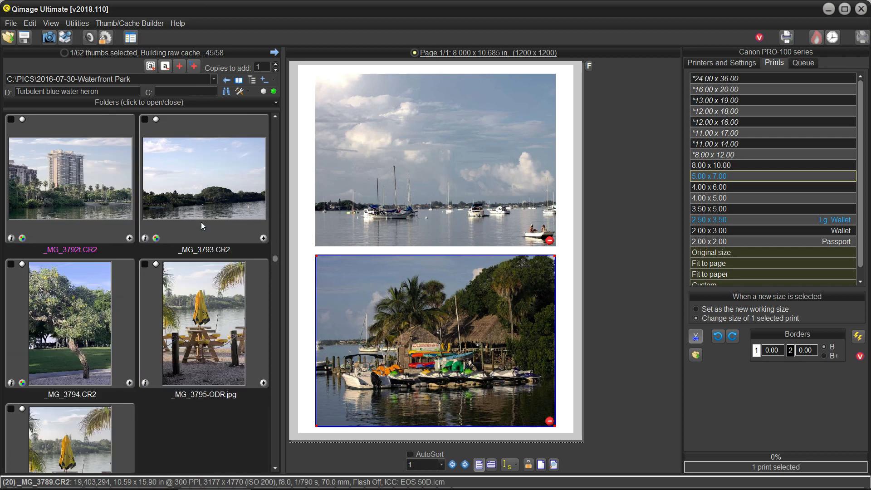
{"action": "scroll", "coordinate": [201, 226], "scroll_direction": "down", "scroll_amount": 6}
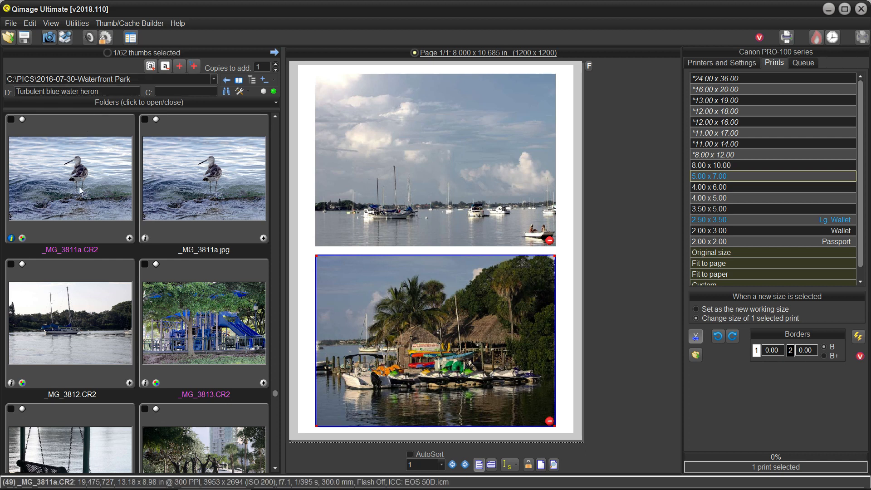
{"action": "right_click", "coordinate": [446, 143]}
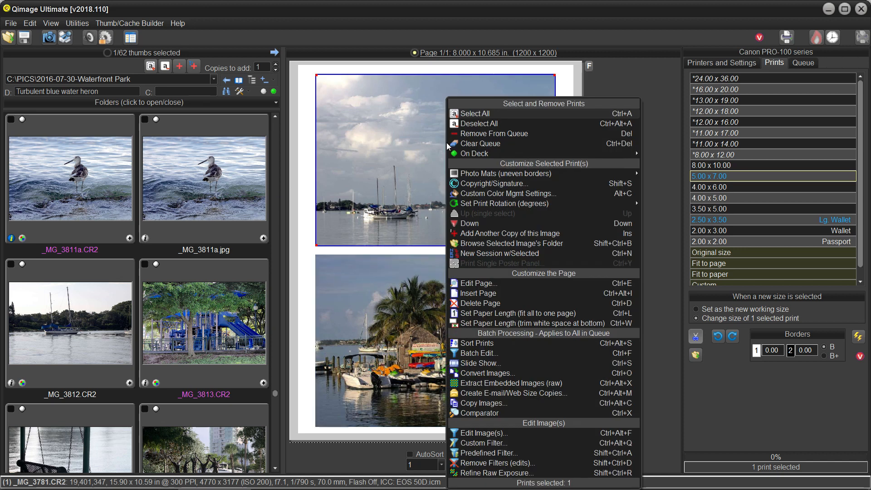
{"action": "left_click", "coordinate": [481, 144]}
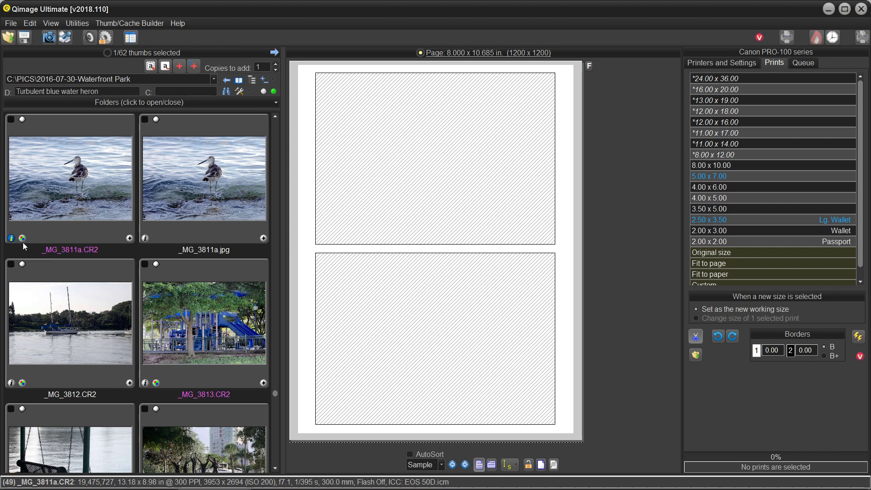
Open the user data of _MG_3811a.CR2, review its rating and description, and accept it as is
{"action": "mouse_move", "coordinate": [12, 240]}
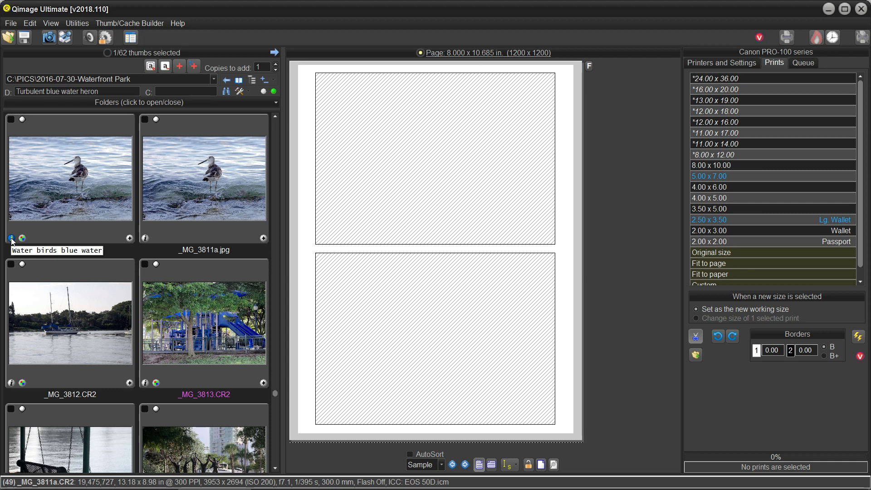
{"action": "left_click", "coordinate": [11, 238]}
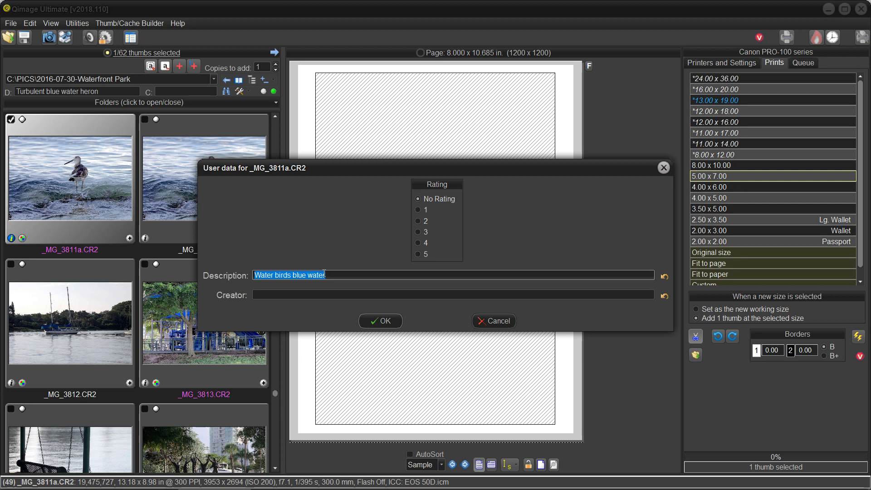
{"action": "left_click", "coordinate": [384, 322]}
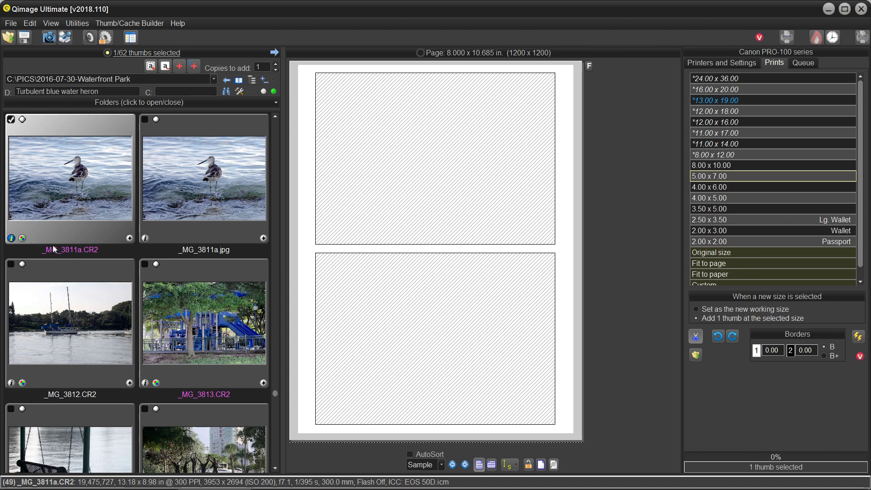
Open the raw developing options for _MG_3812.CR2, try the Fill adjustment, and close them without applying it
{"action": "mouse_move", "coordinate": [57, 249]}
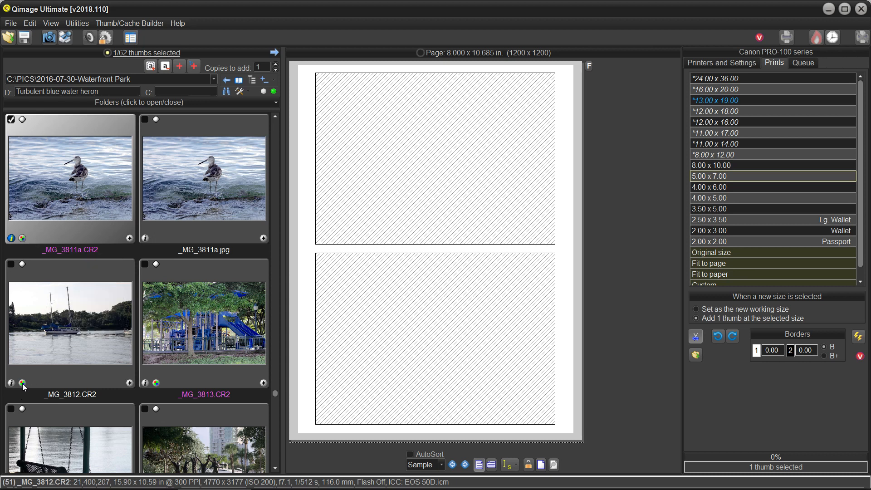
{"action": "left_click", "coordinate": [64, 371]}
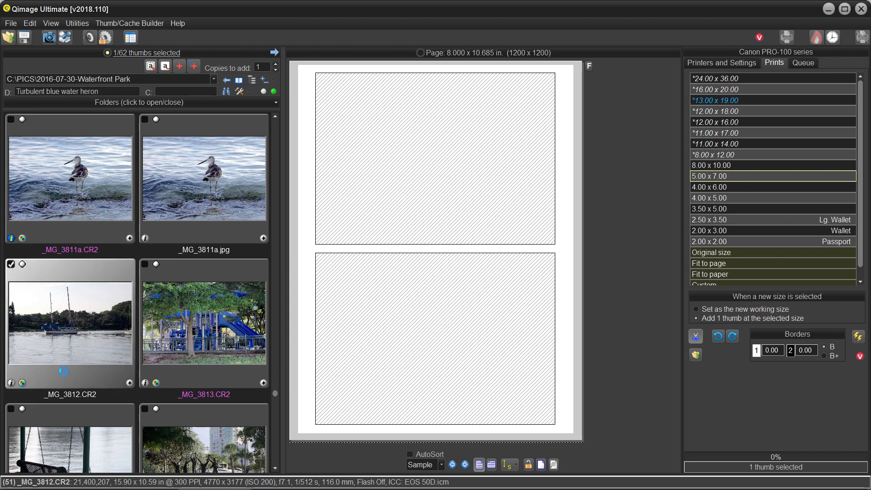
{"action": "double_click", "coordinate": [63, 371]}
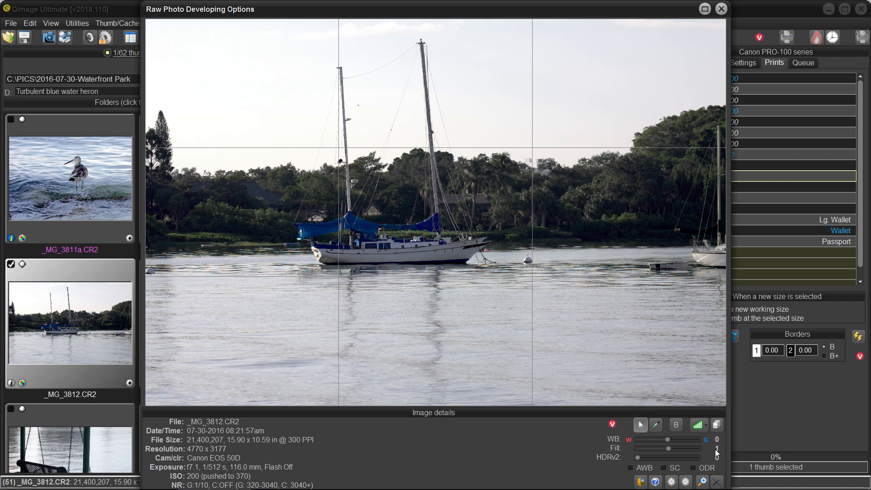
{"action": "mouse_move", "coordinate": [669, 449]}
{"action": "left_mouse_down"}
{"action": "mouse_move", "coordinate": [693, 450]}
{"action": "mouse_move", "coordinate": [644, 453]}
{"action": "mouse_move", "coordinate": [670, 452]}
{"action": "left_mouse_up"}
{"action": "left_click", "coordinate": [716, 482]}
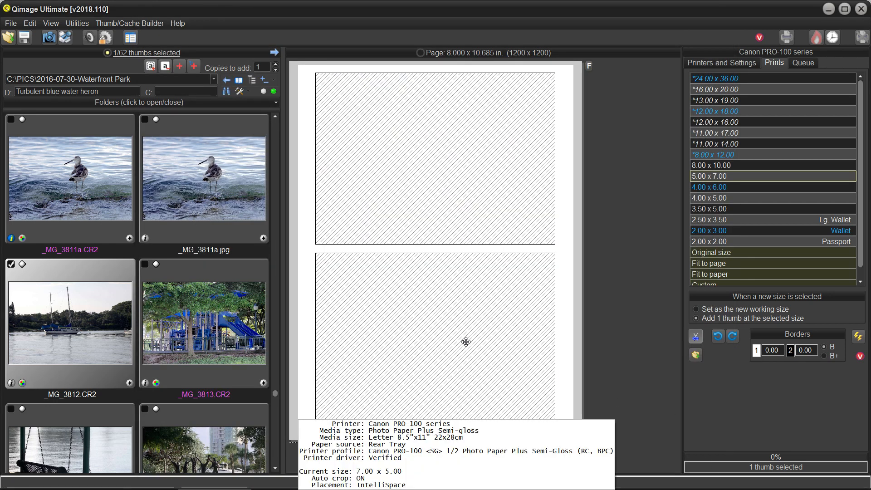
Browse the remaining thumbnails, examine _MG_3808.CR2 in the raw developing options, and close them without changes
{"action": "scroll", "coordinate": [225, 302], "scroll_direction": "down", "scroll_amount": 2}
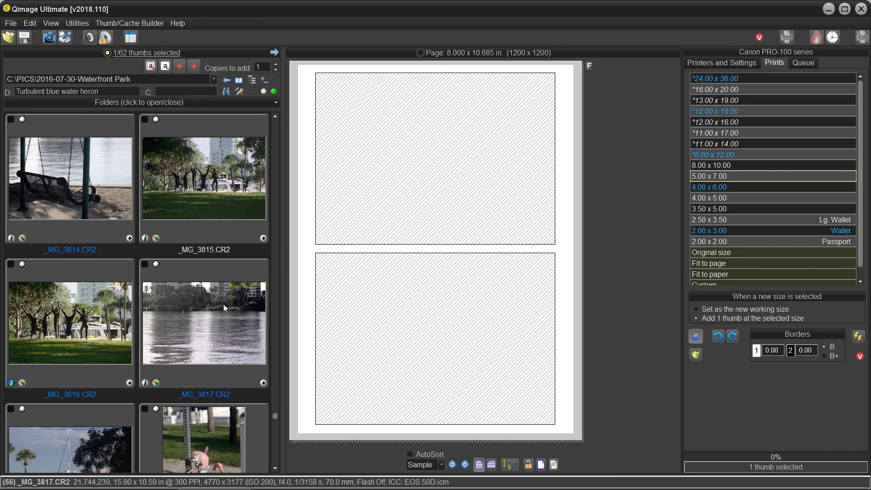
{"action": "scroll", "coordinate": [226, 302], "scroll_direction": "down", "scroll_amount": 2}
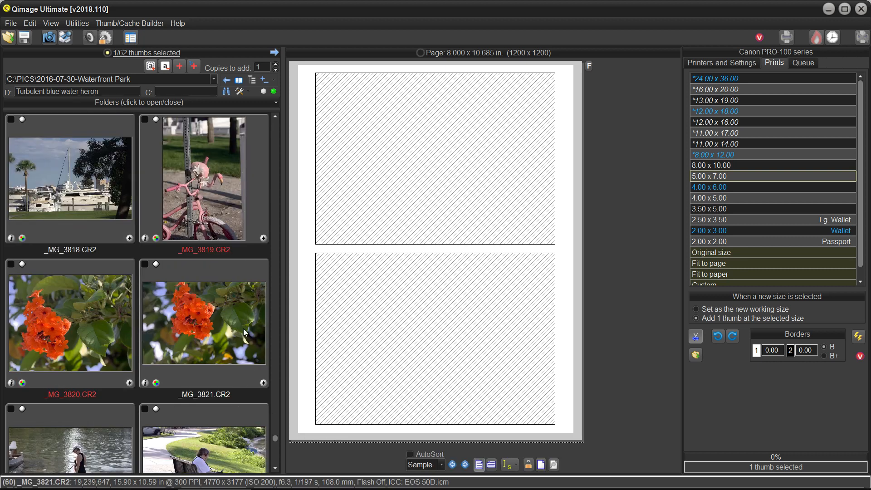
{"action": "scroll", "coordinate": [189, 353], "scroll_direction": "down", "scroll_amount": 1}
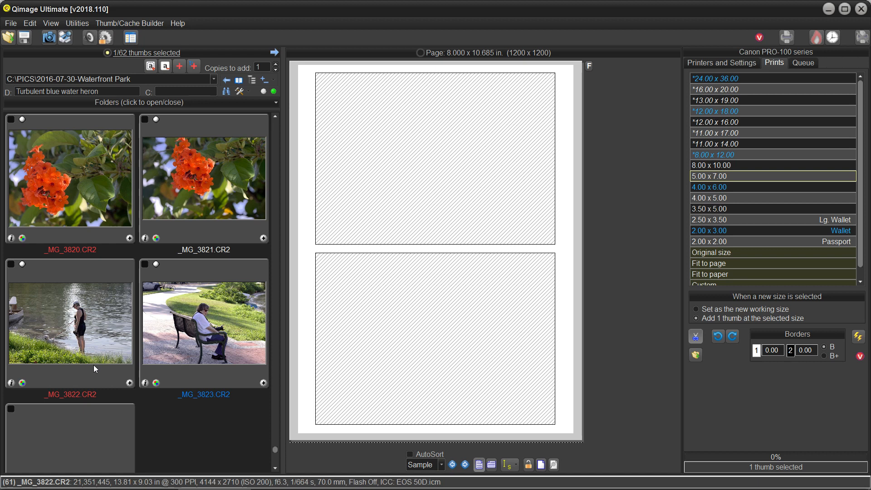
{"action": "scroll", "coordinate": [180, 311], "scroll_direction": "up", "scroll_amount": 5}
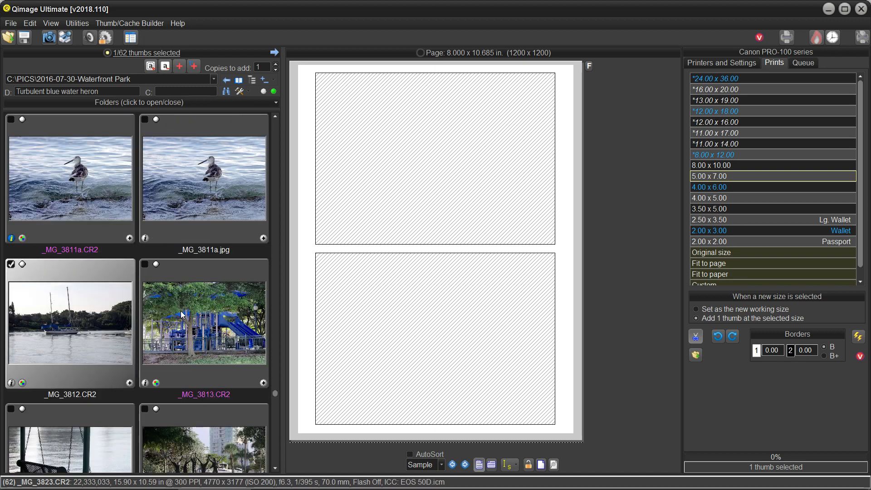
{"action": "scroll", "coordinate": [170, 251], "scroll_direction": "up", "scroll_amount": 3}
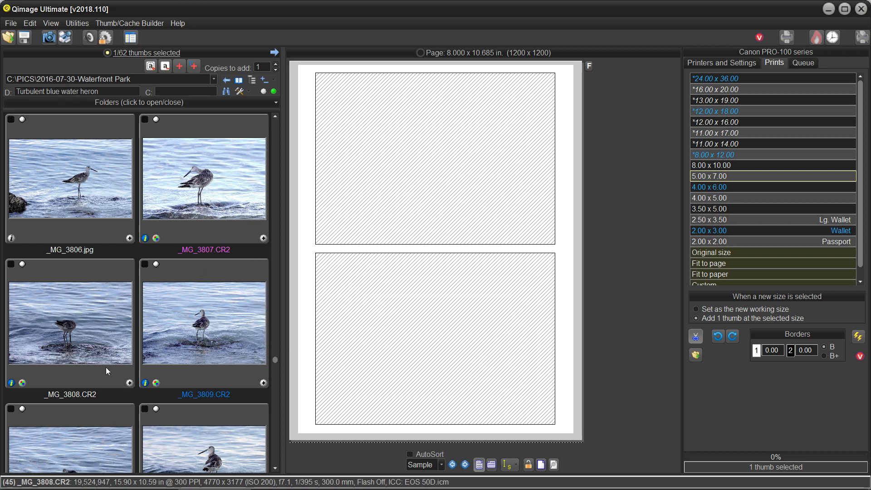
{"action": "left_click", "coordinate": [33, 382]}
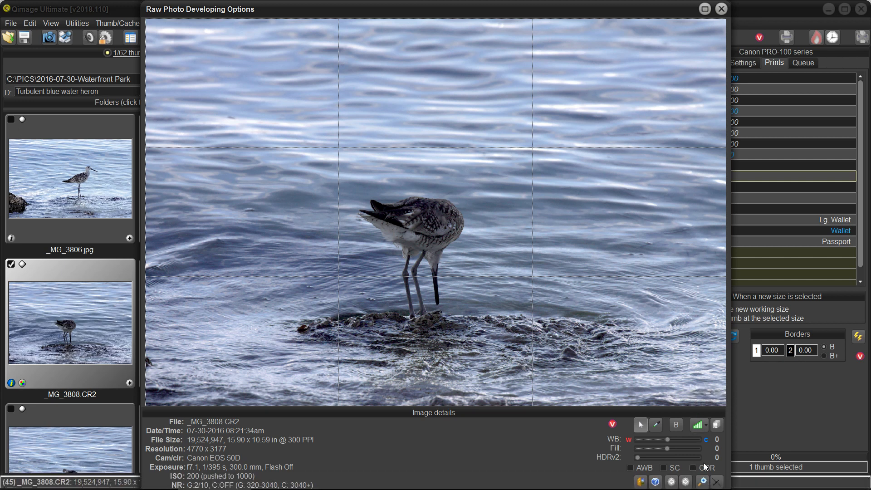
{"action": "left_click", "coordinate": [716, 481]}
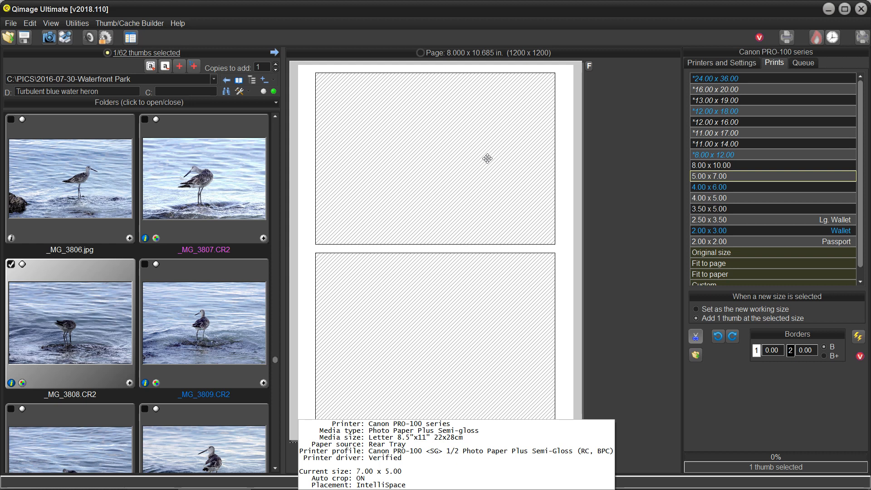
Add _MG_3808.CR2 to the page at the 8.00 x 10.00 size and switch the page to landscape
{"action": "left_click", "coordinate": [709, 167]}
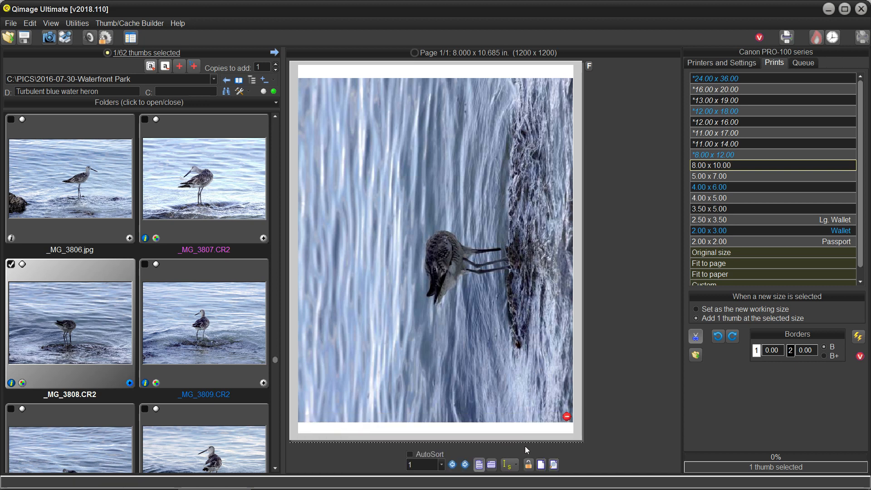
{"action": "left_click", "coordinate": [491, 465]}
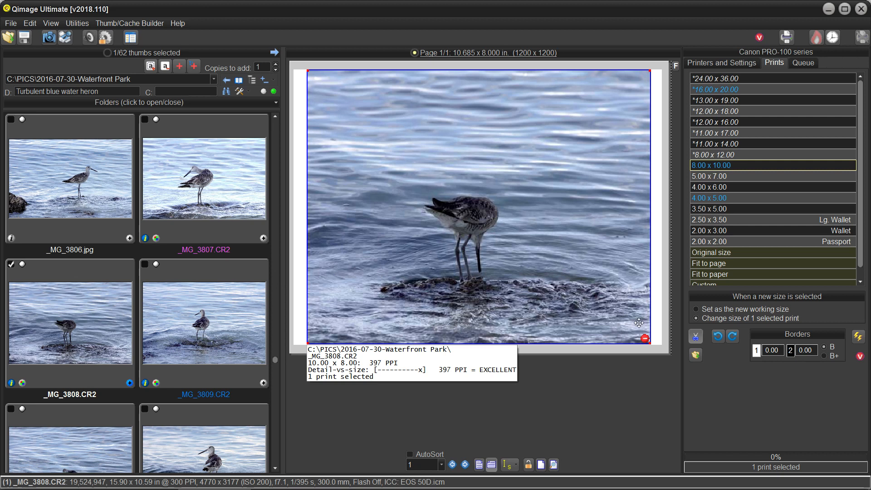
Remove the _MG_3808.CR2 print from the page and add _MG_3807.CR2 at the current 8.00 x 10.00 size
{"action": "left_click", "coordinate": [645, 338]}
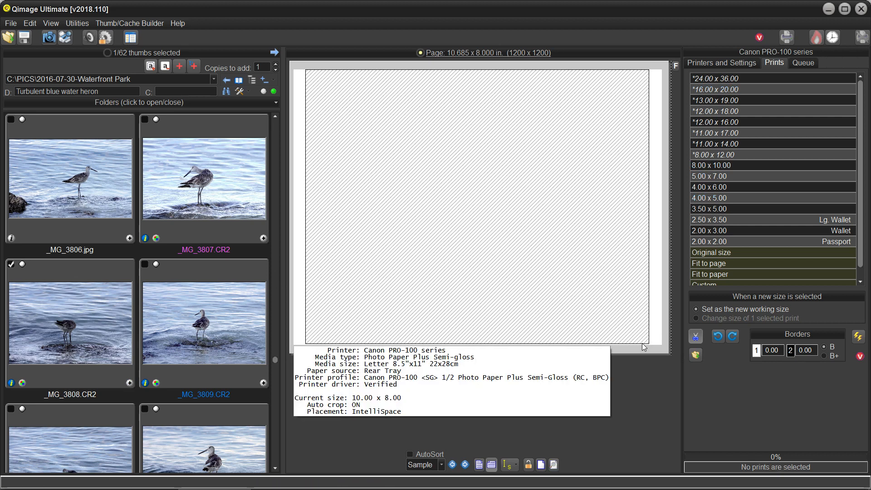
{"action": "left_click", "coordinate": [265, 238]}
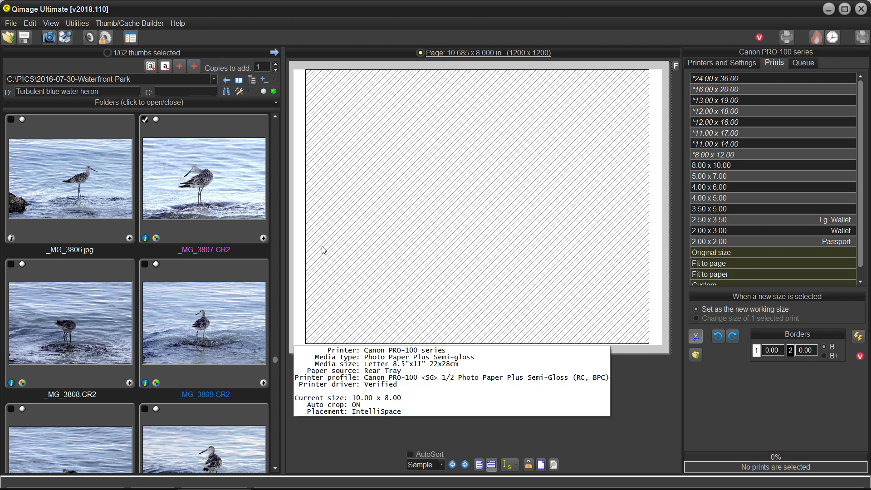
{"action": "left_click", "coordinate": [263, 238]}
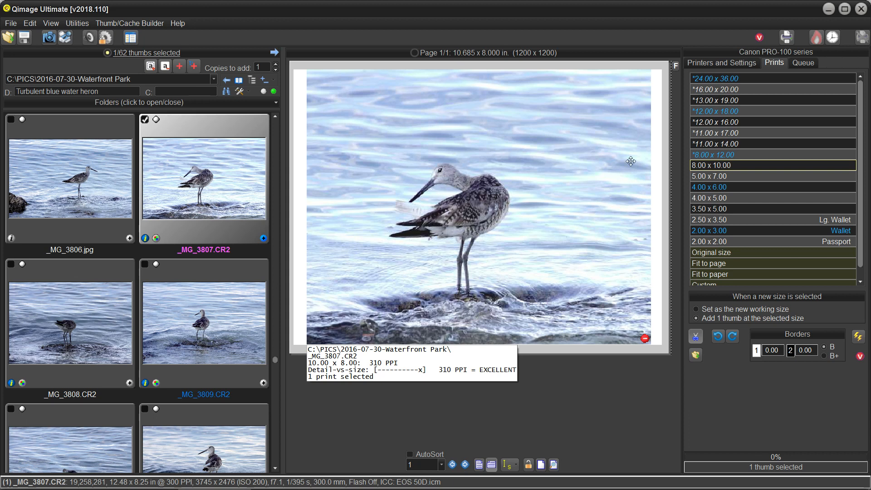
Display the job's printer, media and processing settings
{"action": "left_click", "coordinate": [703, 62]}
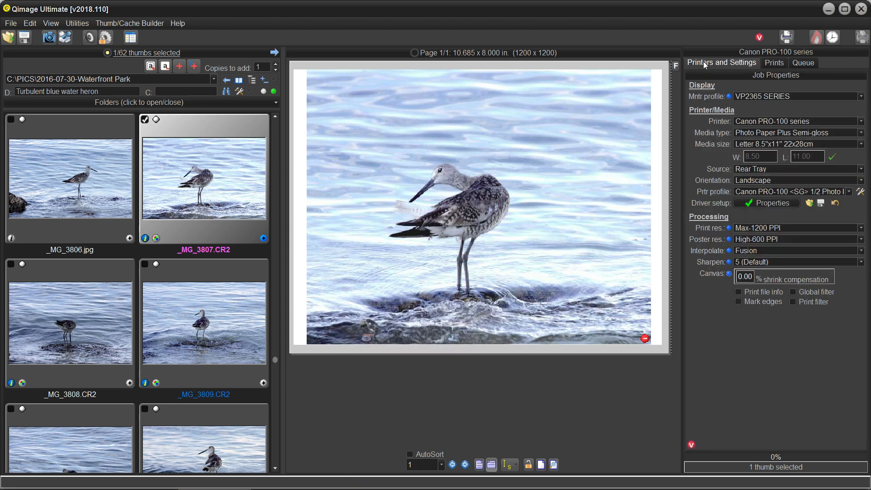